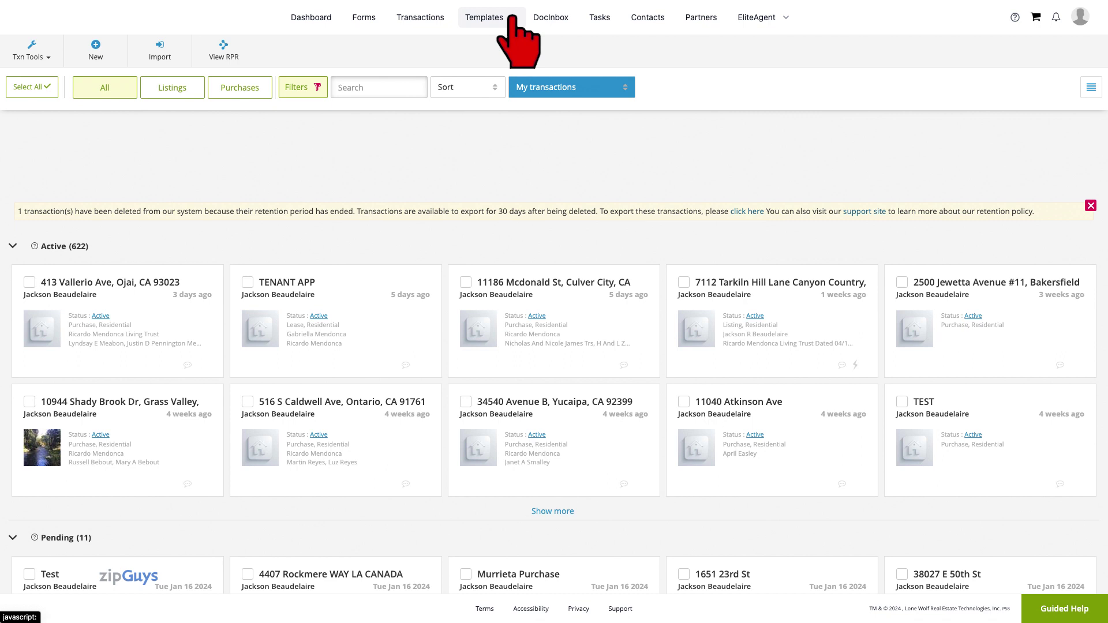
# Start a new Purchase or Offer template from Templates > Forms and Checklists.
pyautogui.click(511, 17)
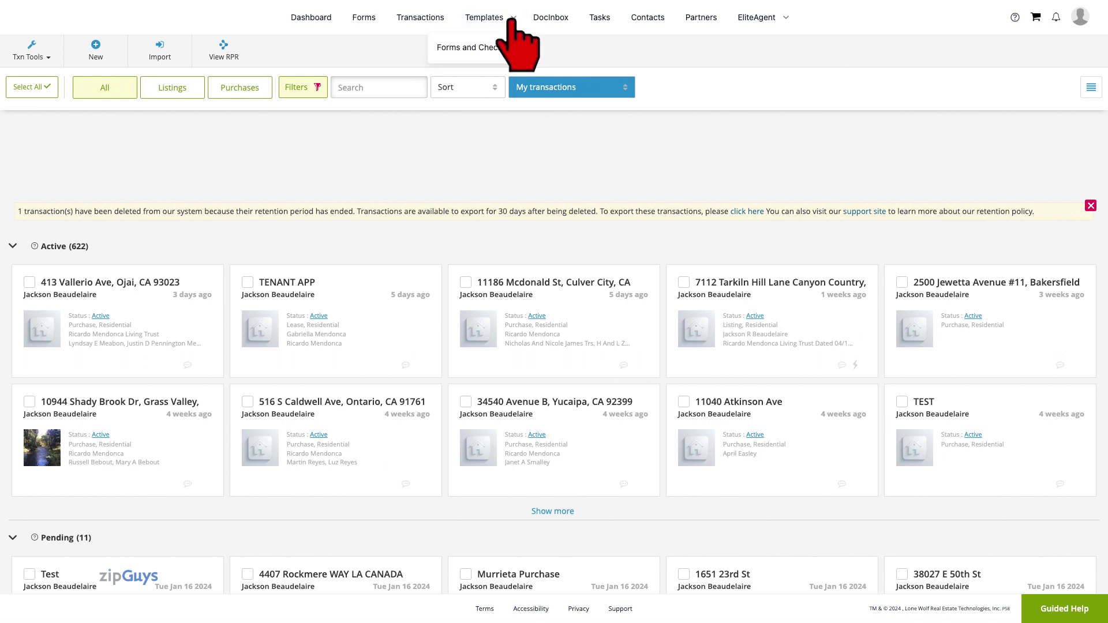
pyautogui.click(503, 49)
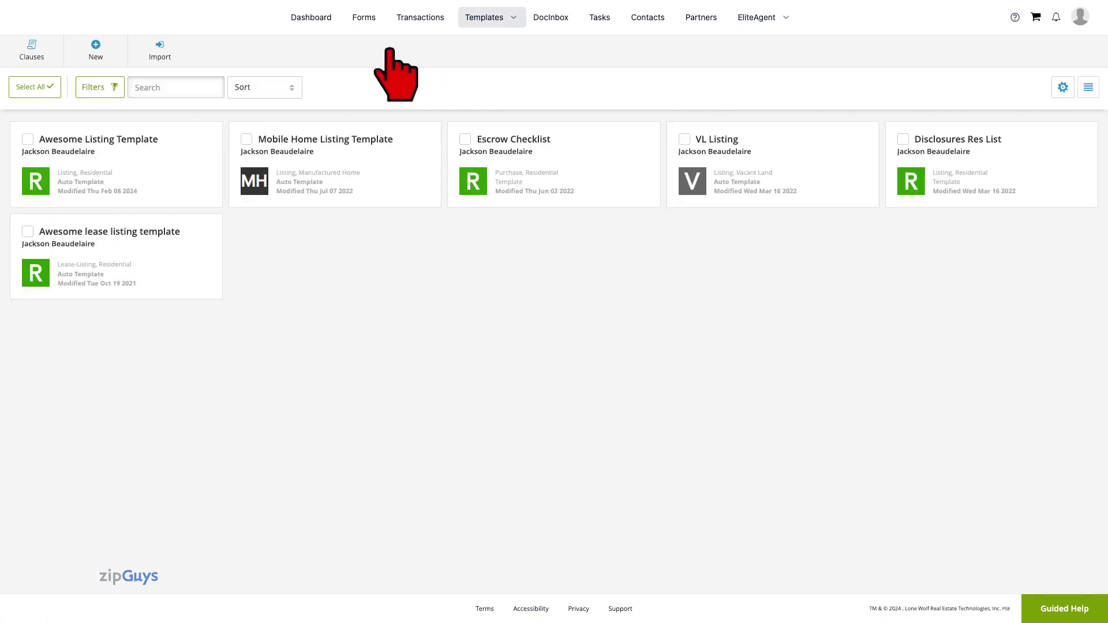
pyautogui.click(96, 53)
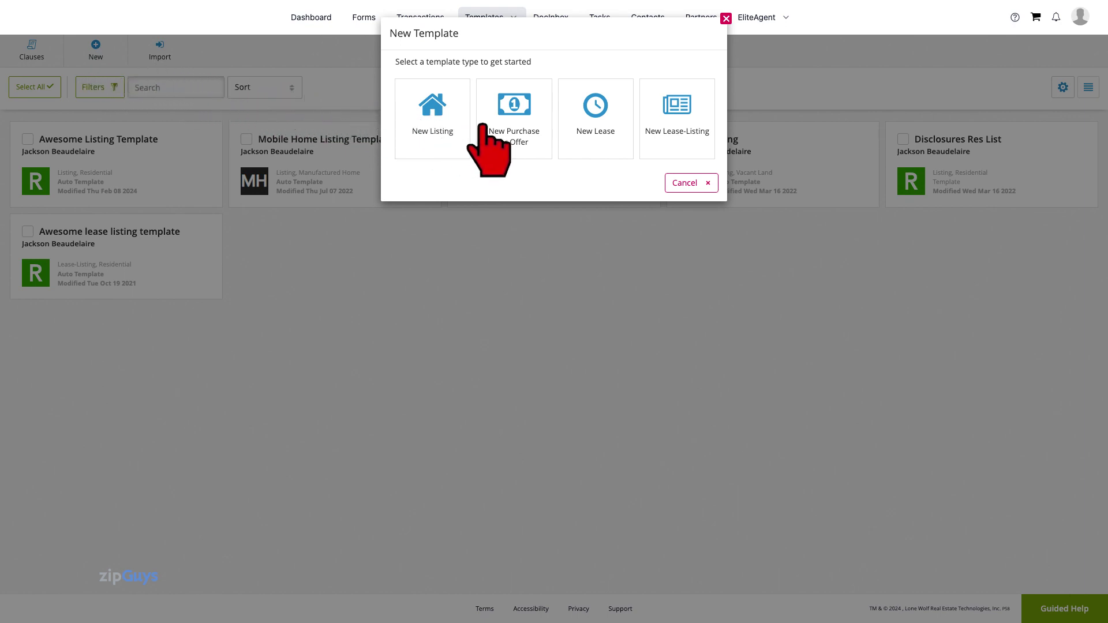
pyautogui.click(505, 132)
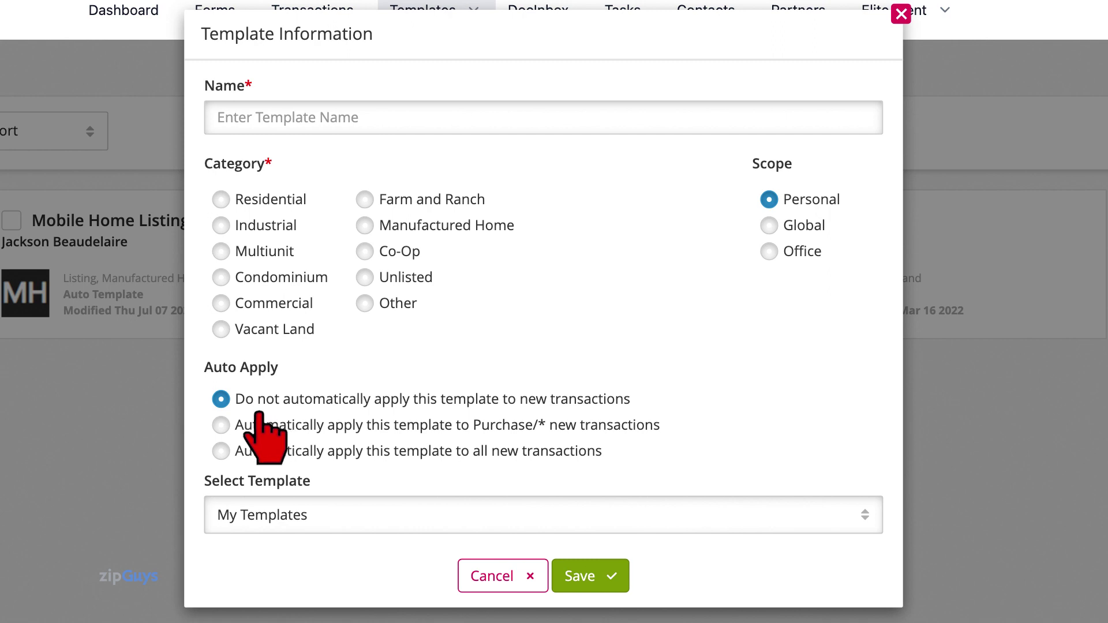
# Auto-apply the template to new purchases, set its category to Residential, and save it.
pyautogui.click(221, 425)
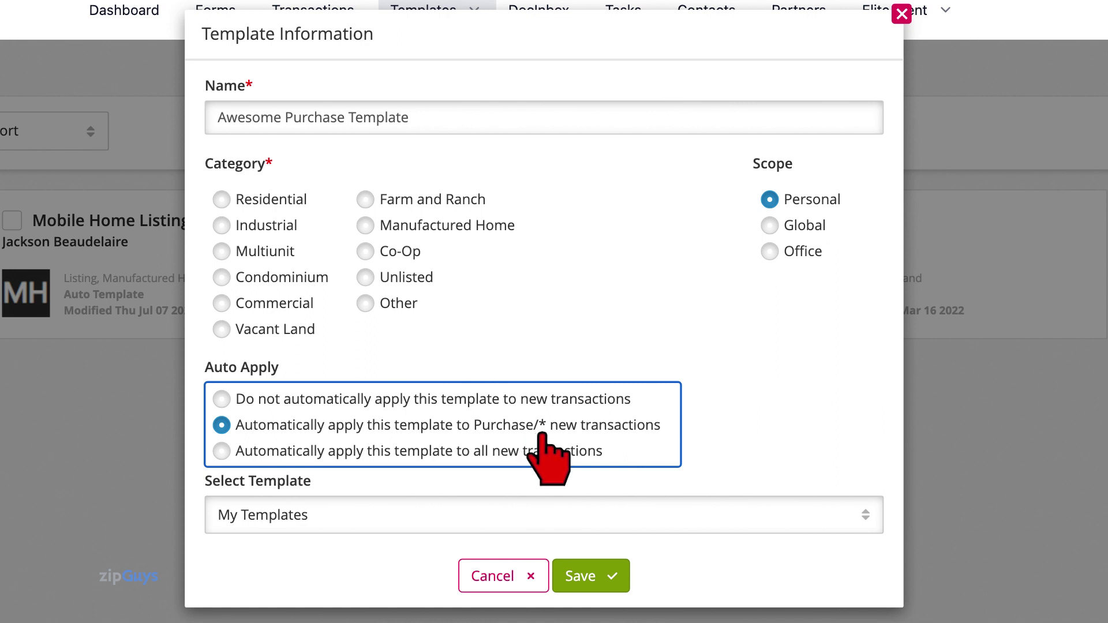
pyautogui.click(221, 200)
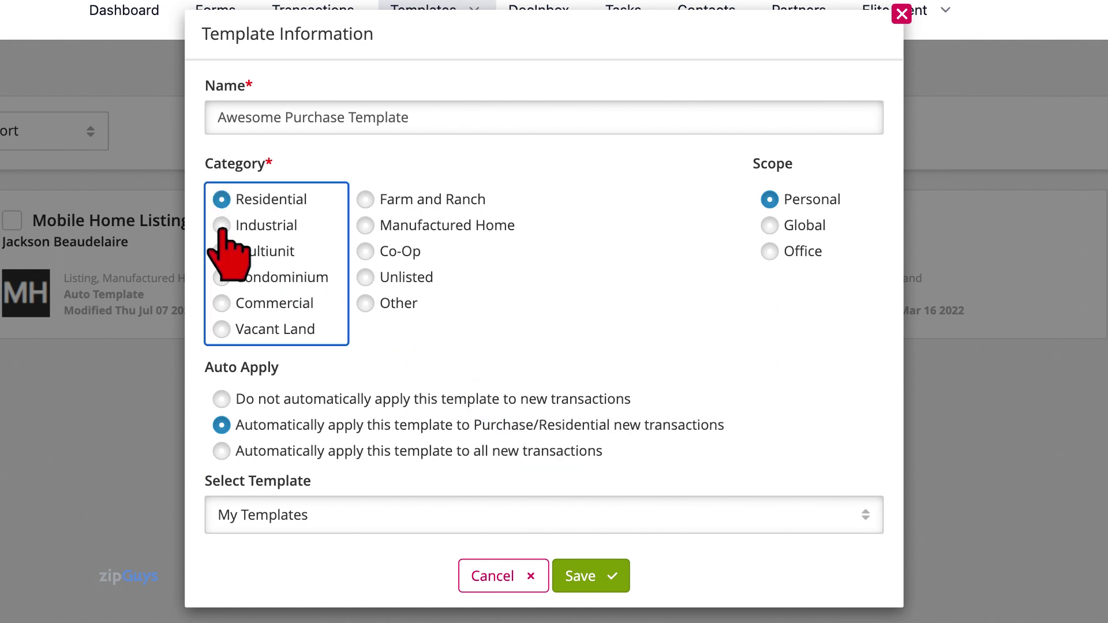
pyautogui.click(222, 278)
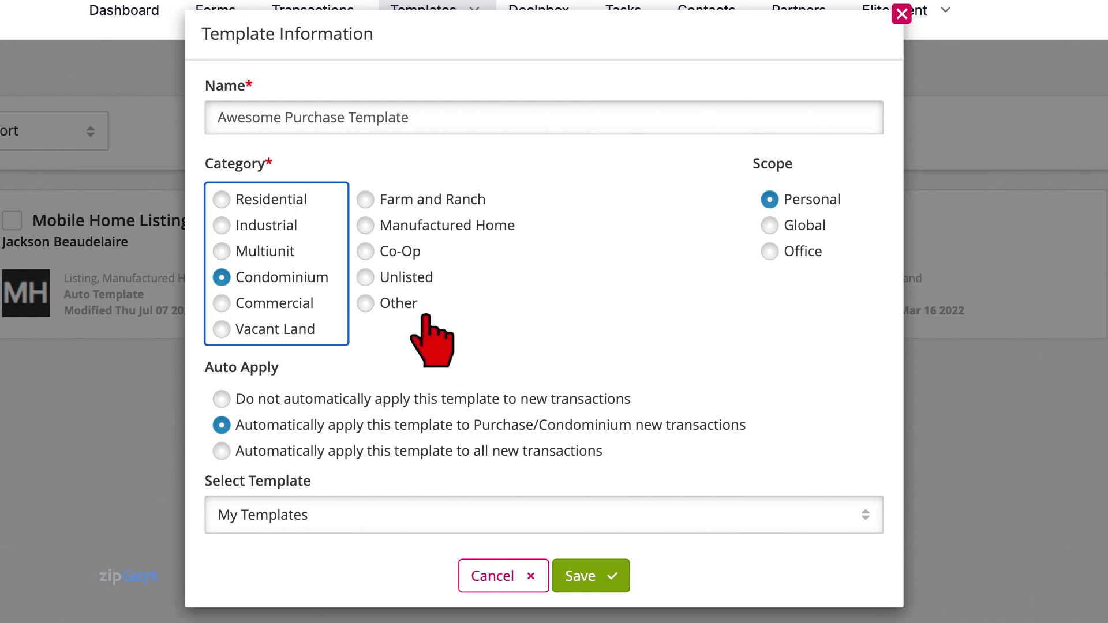
pyautogui.click(221, 200)
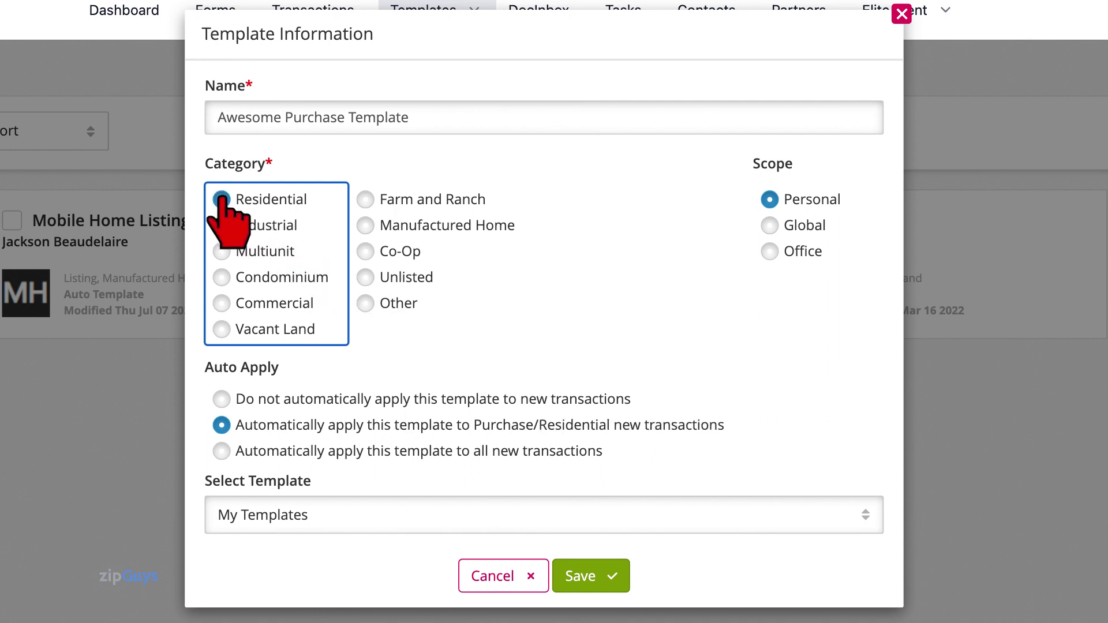
pyautogui.click(611, 579)
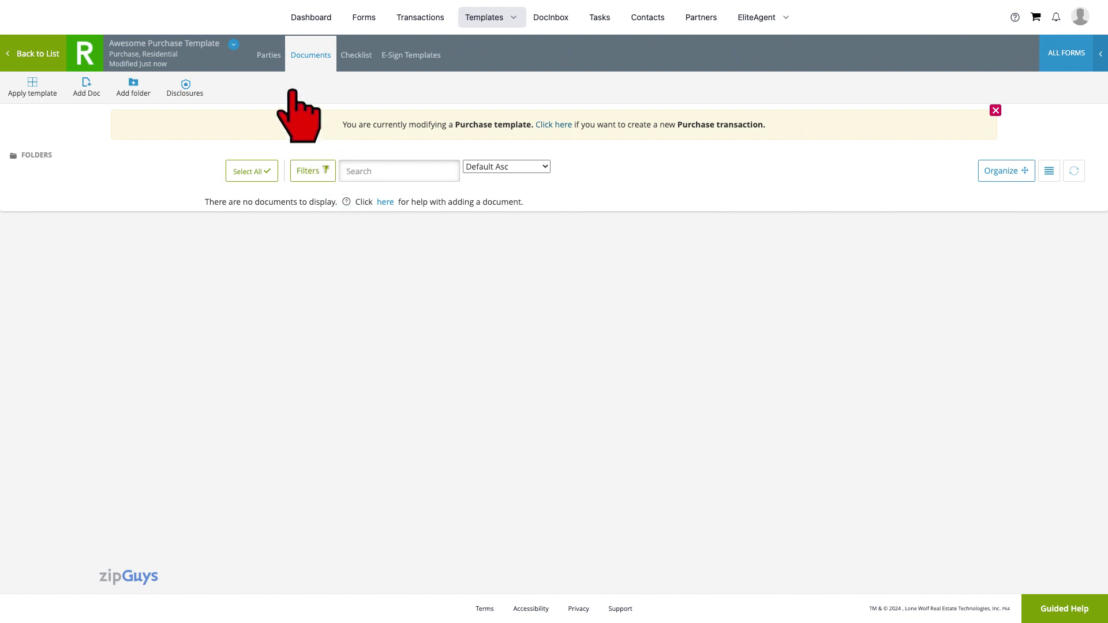
# Add the prefilled Selling Agent & Broker party on the Parties page and save it.
pyautogui.click(269, 55)
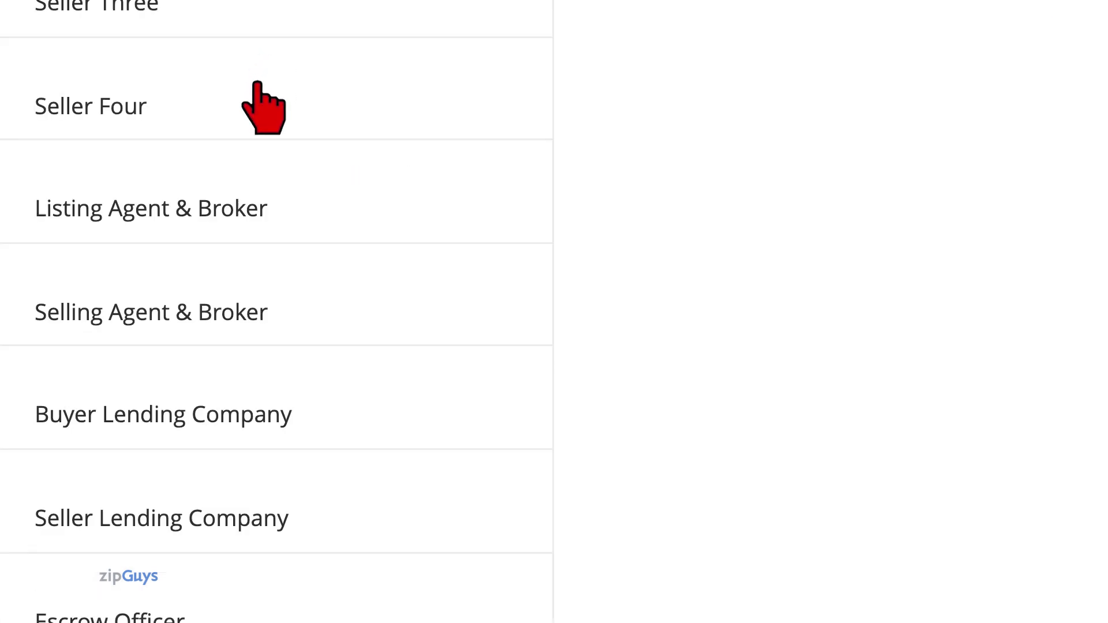
pyautogui.moveTo(184, 317)
pyautogui.click(185, 317)
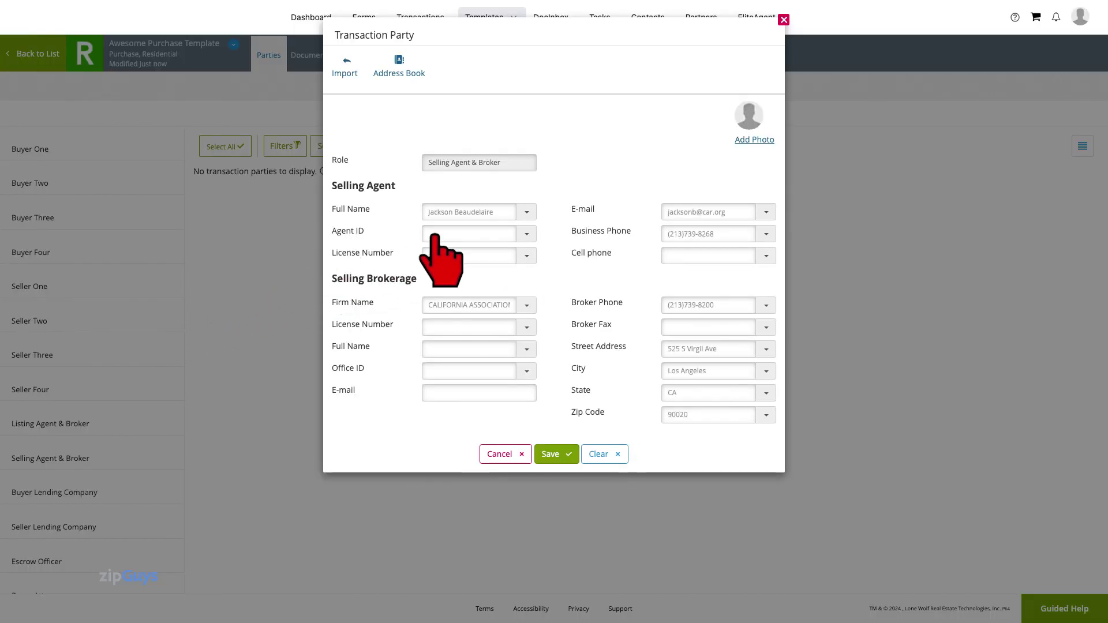
pyautogui.click(551, 454)
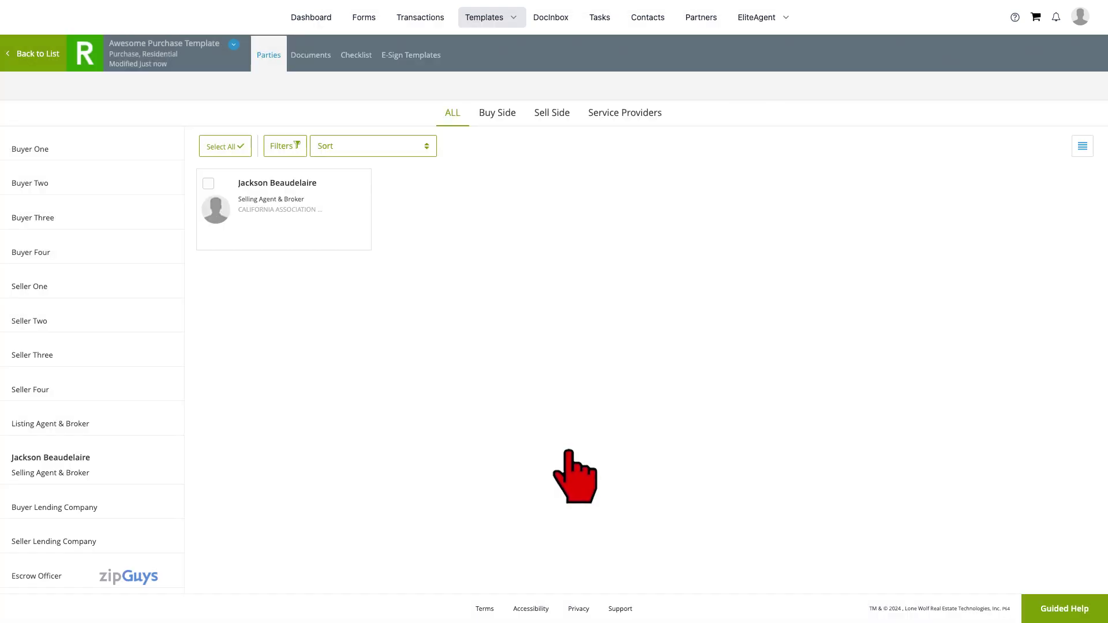
# Add the California Residential Purchase Agreement from the forms library alongside the Cover Sheet.
pyautogui.click(307, 56)
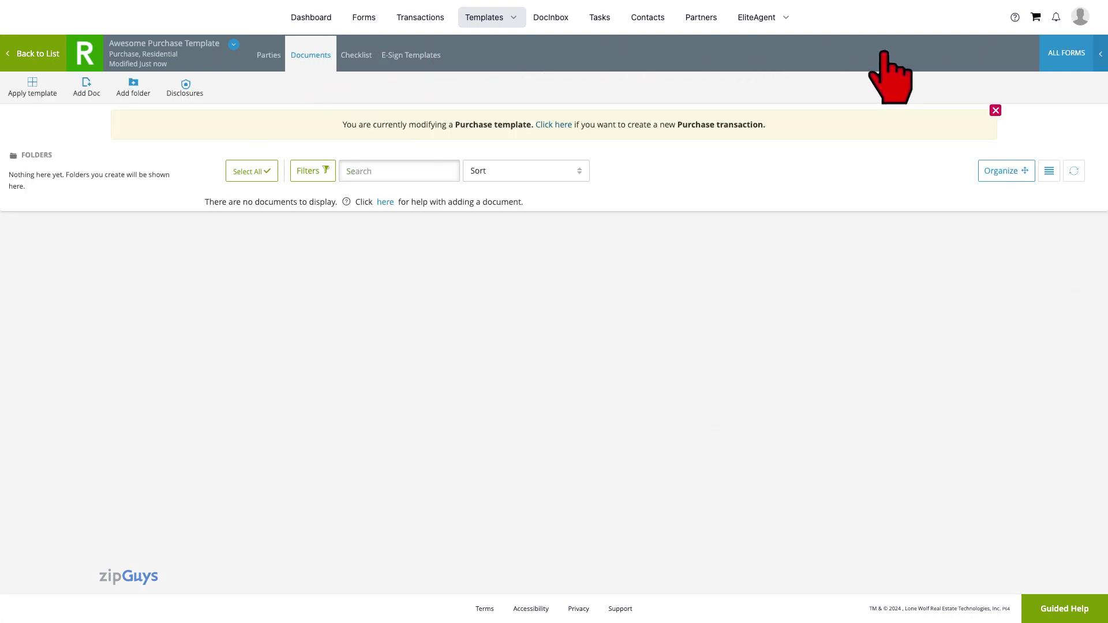
pyautogui.click(1052, 53)
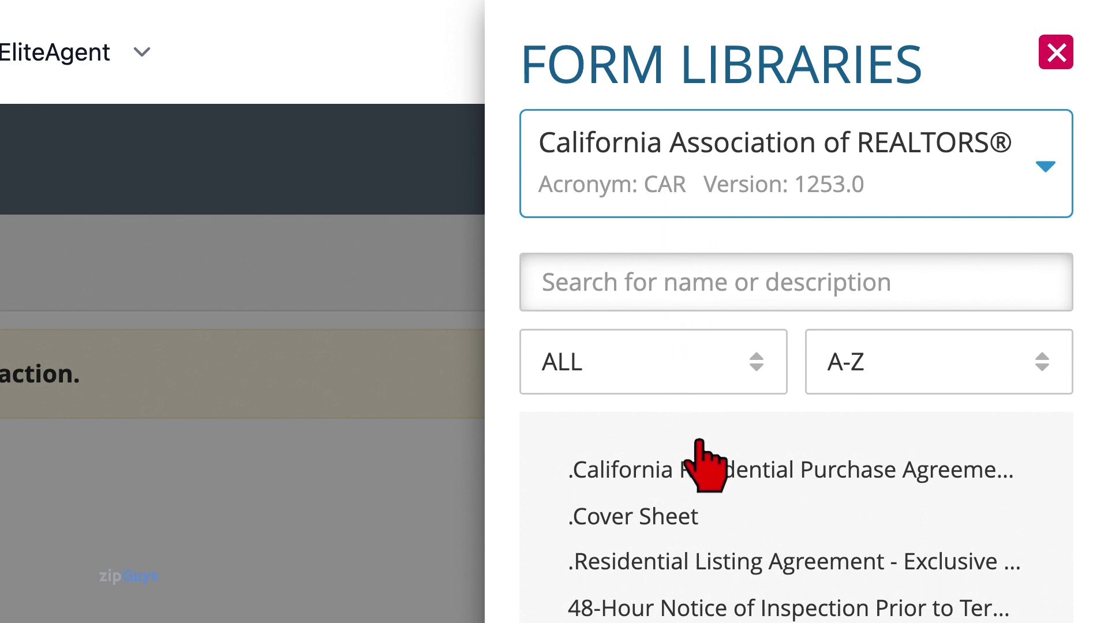
pyautogui.moveTo(709, 513)
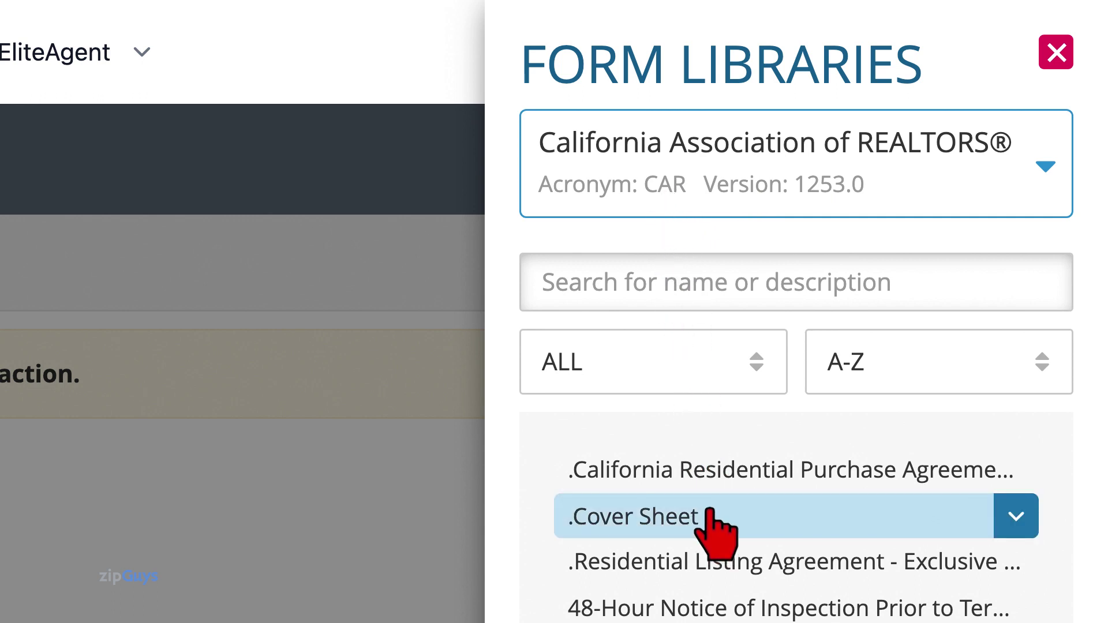
pyautogui.click(709, 474)
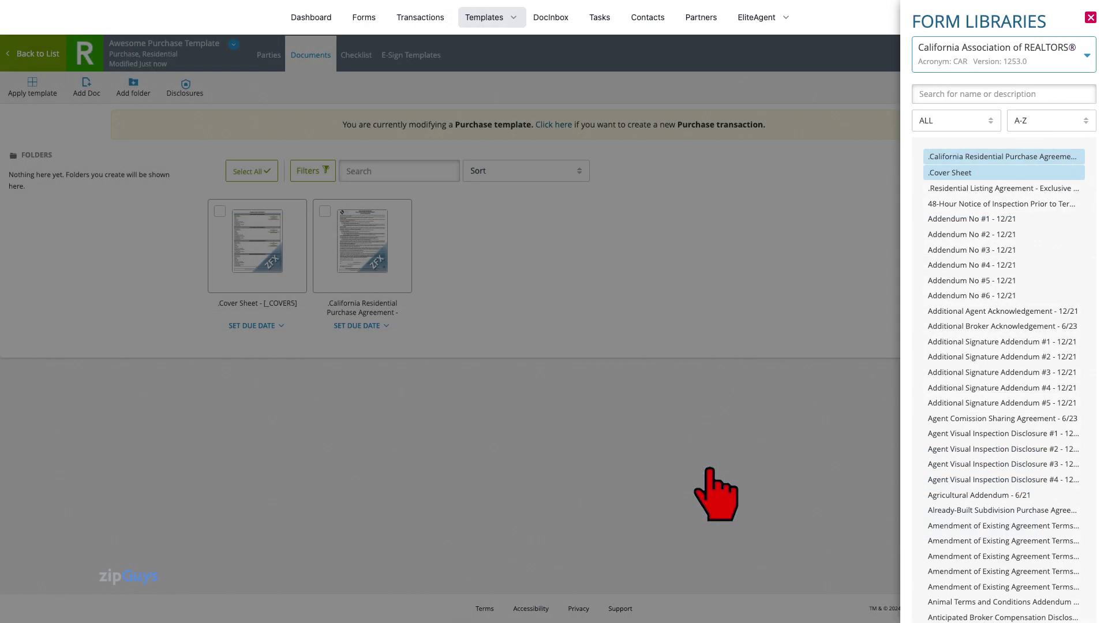
pyautogui.press('Escape')
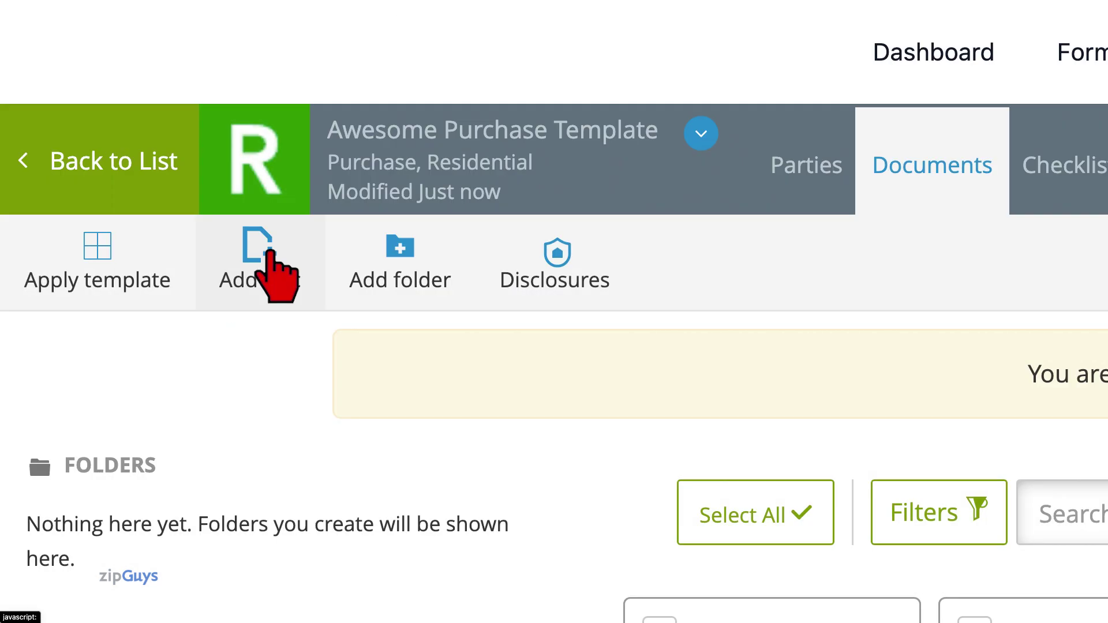
# Create a 'Pre-Approval' placeholder document with Required left at No.
pyautogui.click(269, 254)
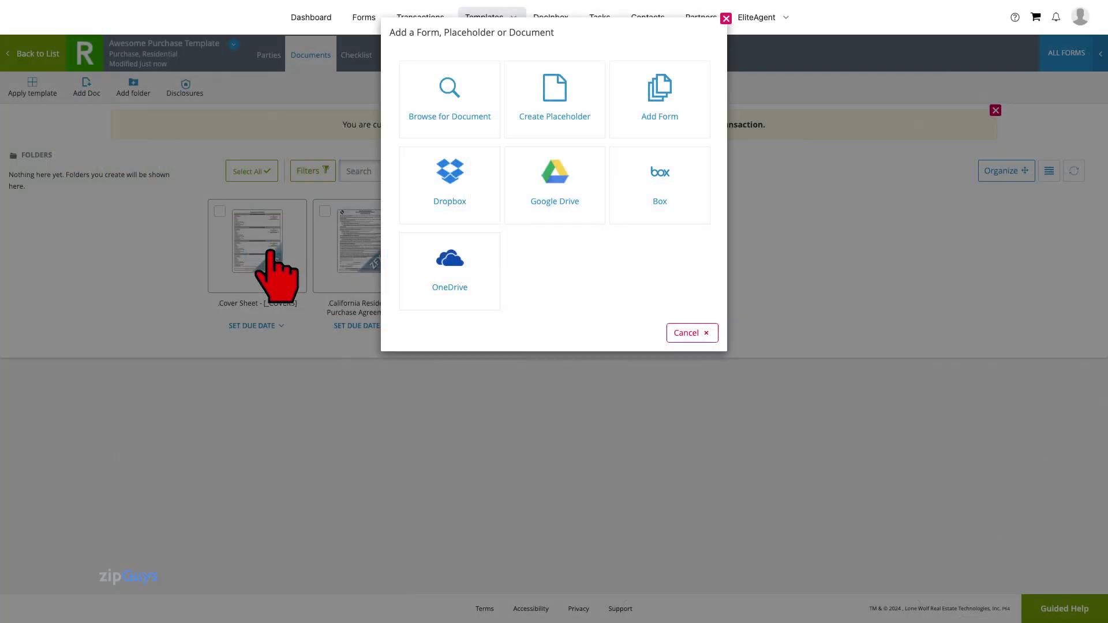
pyautogui.click(555, 89)
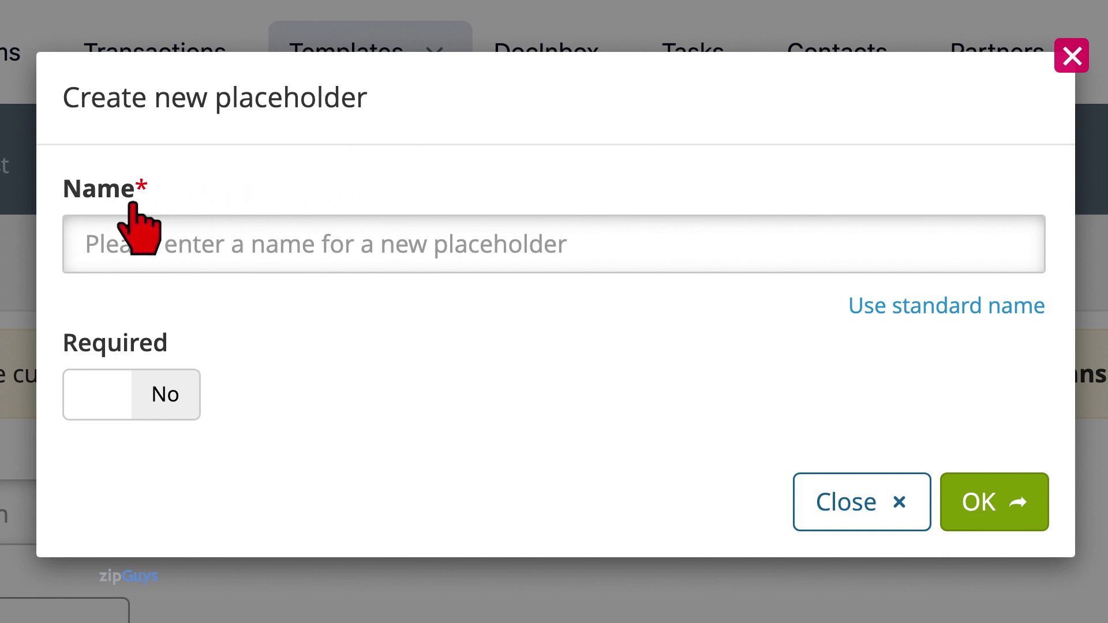
pyautogui.click(134, 242)
pyautogui.write('Pre-Approval')
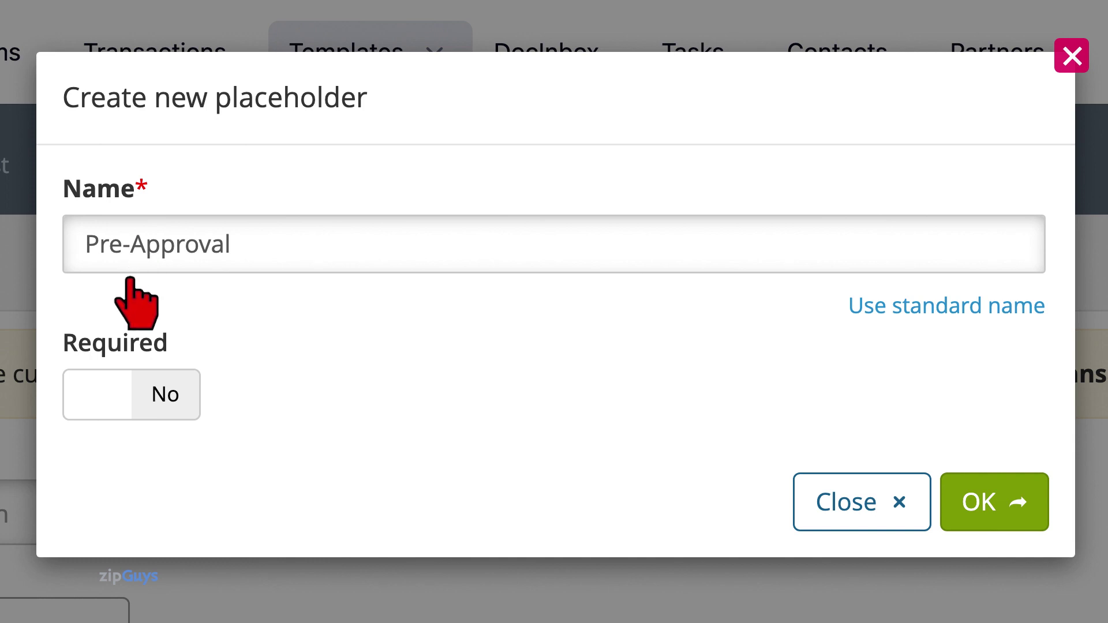
pyautogui.click(100, 398)
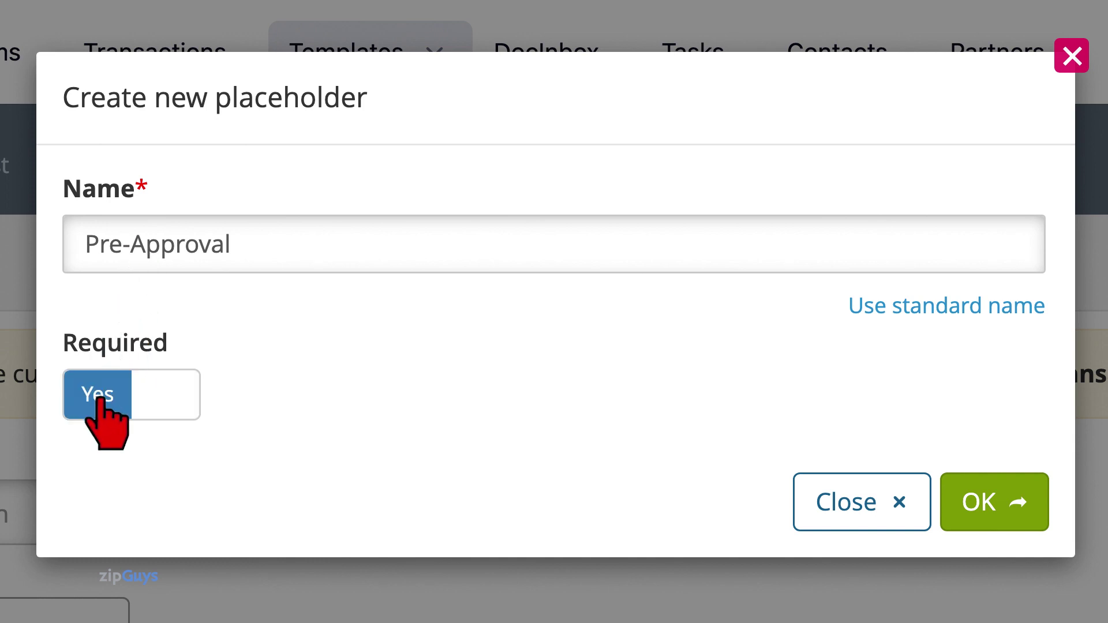
pyautogui.click(99, 398)
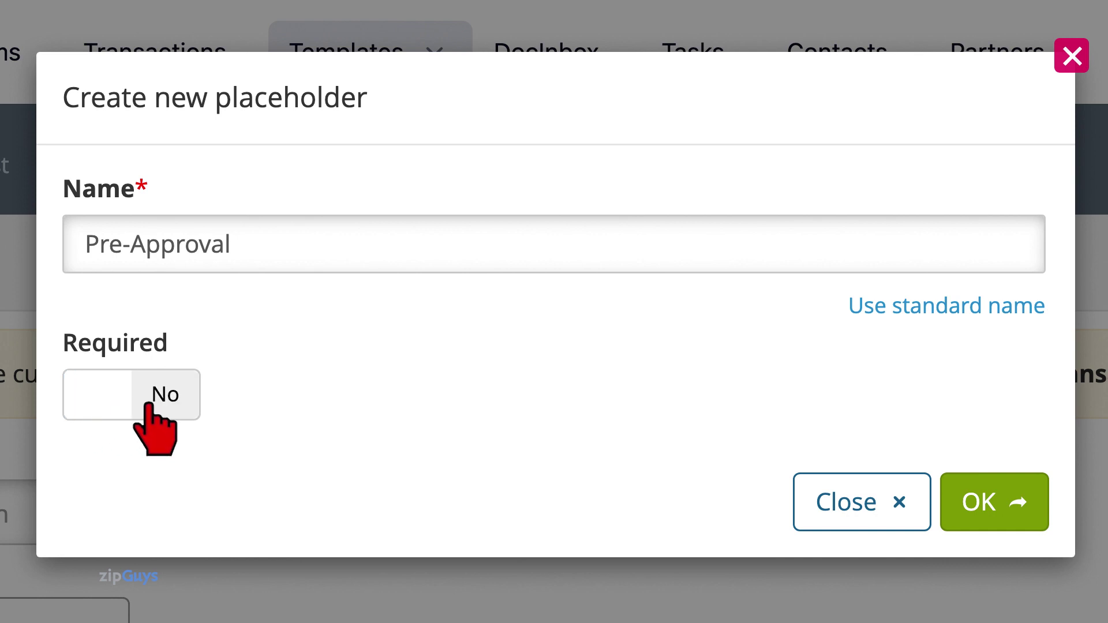
pyautogui.click(970, 501)
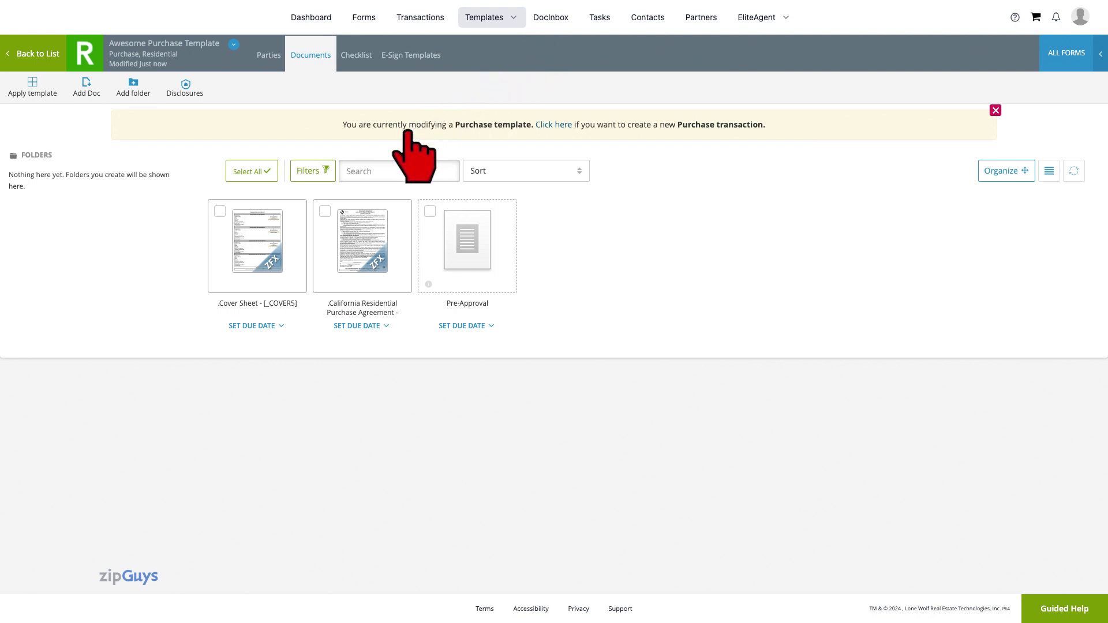
# Open the Cover Sheet and scroll through its pre-filled Buyer's Broker agent and brokerage details.
pyautogui.moveTo(266, 233)
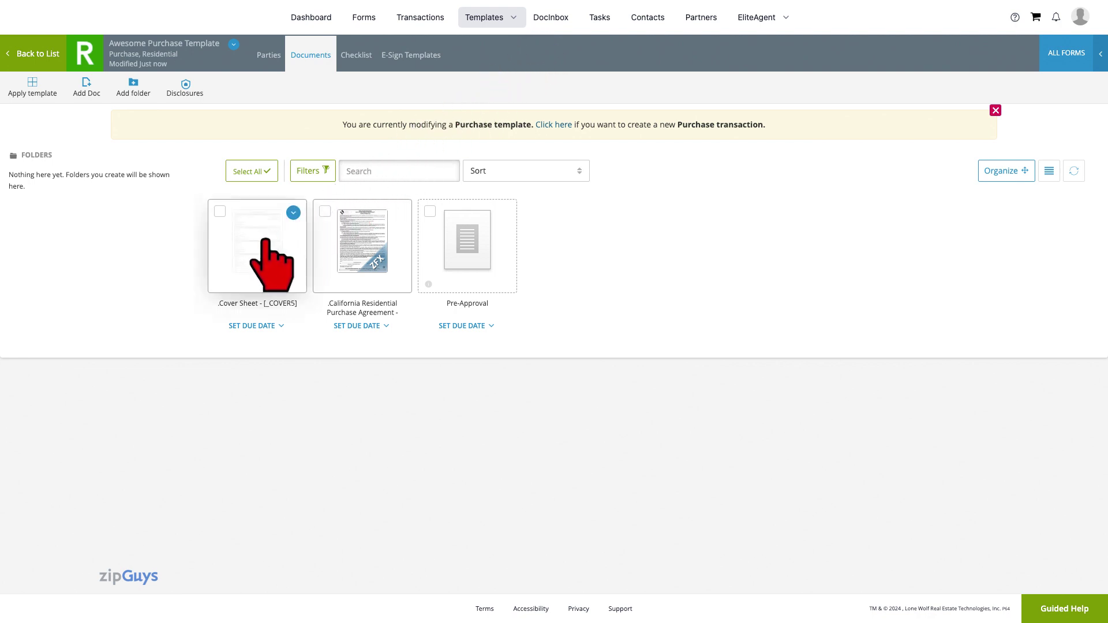
pyautogui.click(257, 245)
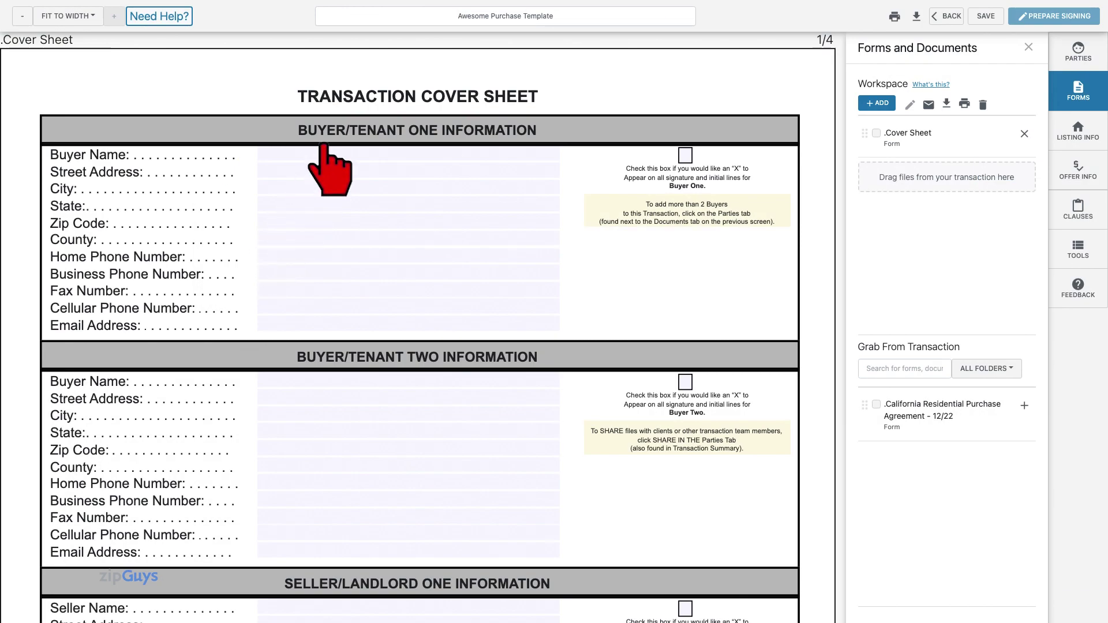
pyautogui.scroll(-8, 323, 145)
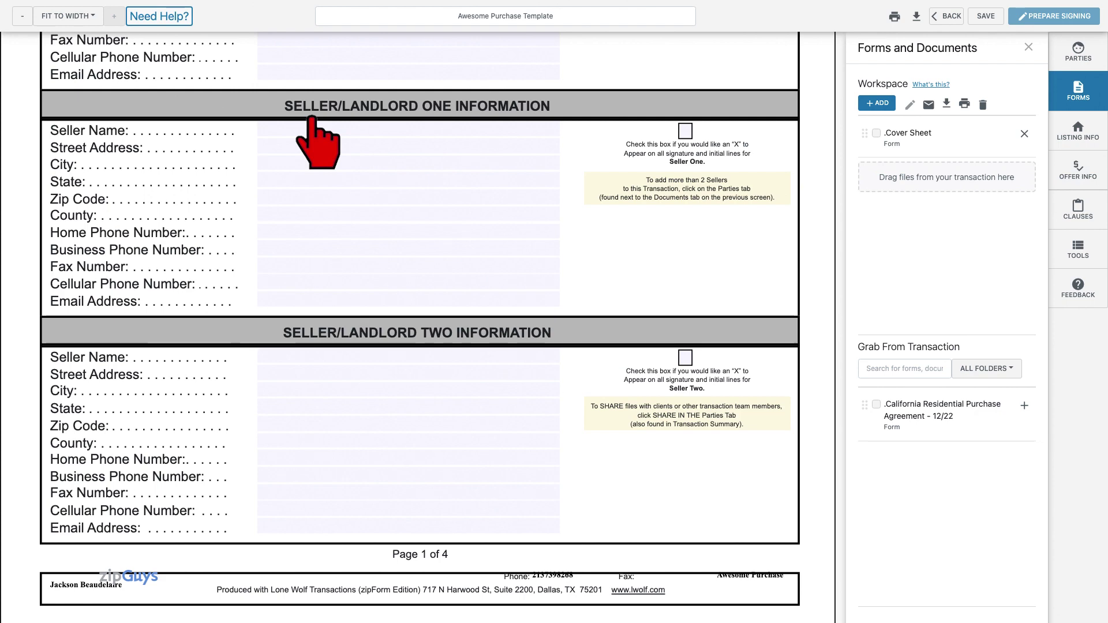
pyautogui.scroll(15, 317, 144)
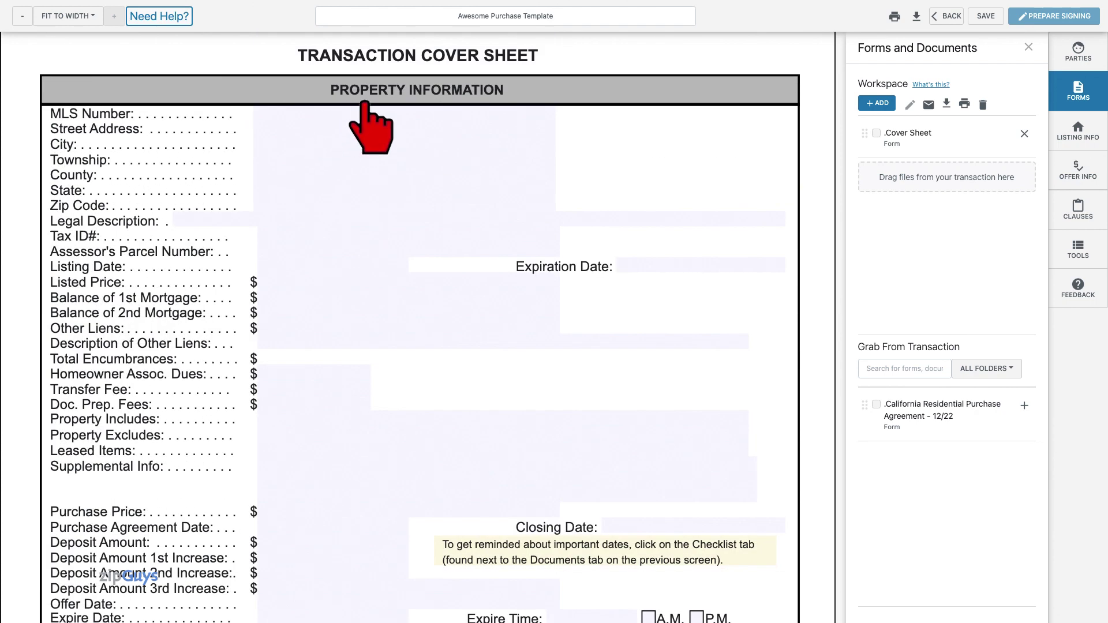
pyautogui.scroll(-10, 370, 128)
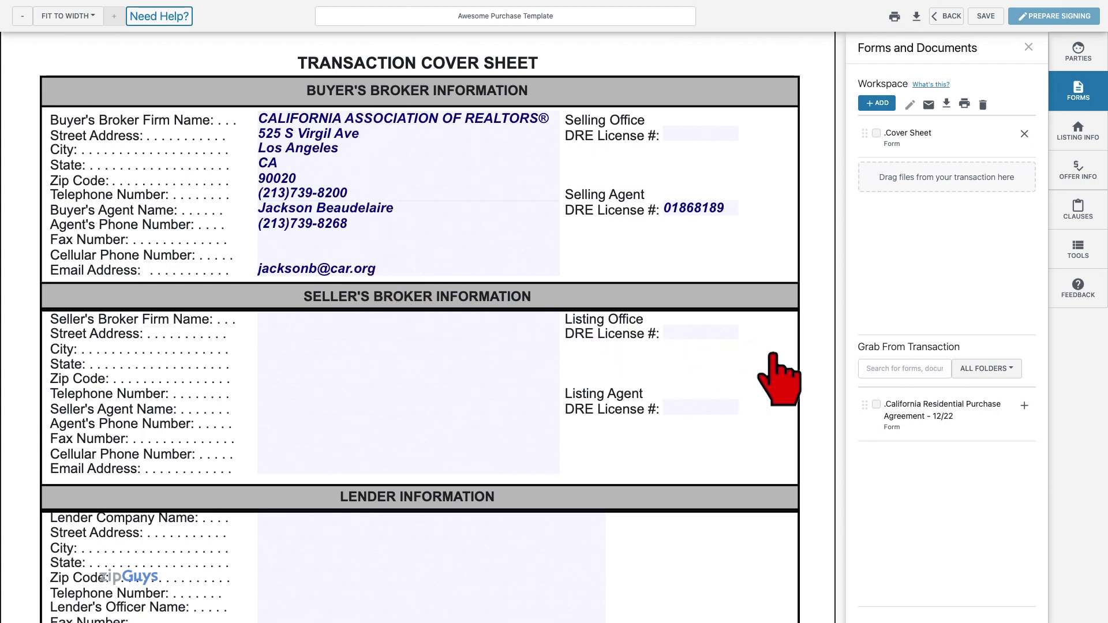
# Add the purchase agreement to the workspace and check the first Buyer box on its agency disclosure.
pyautogui.click(1024, 408)
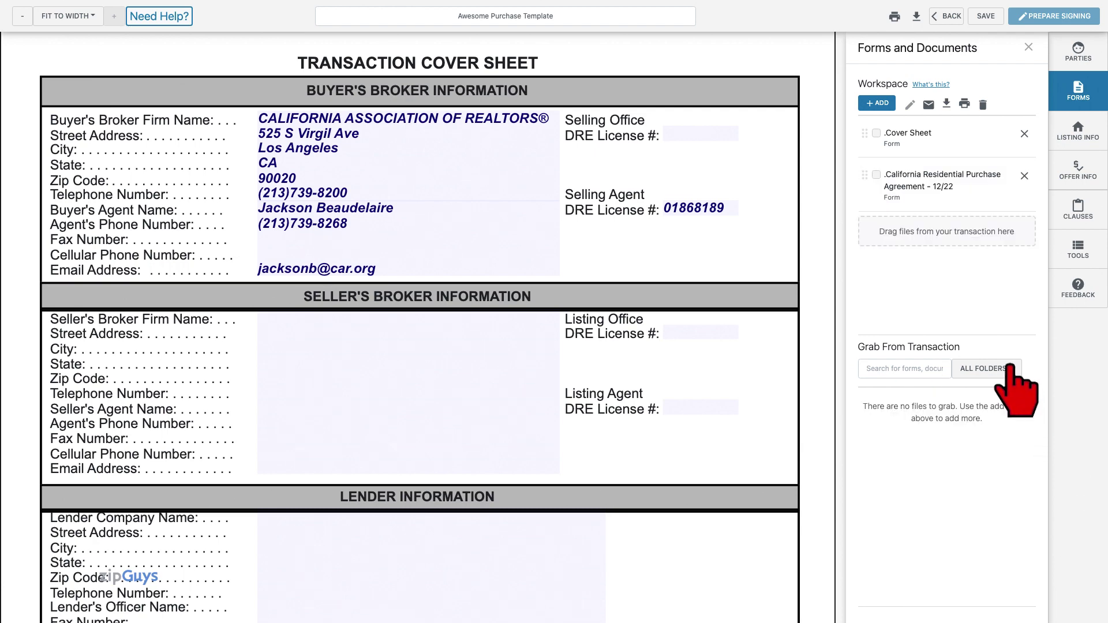
pyautogui.click(946, 197)
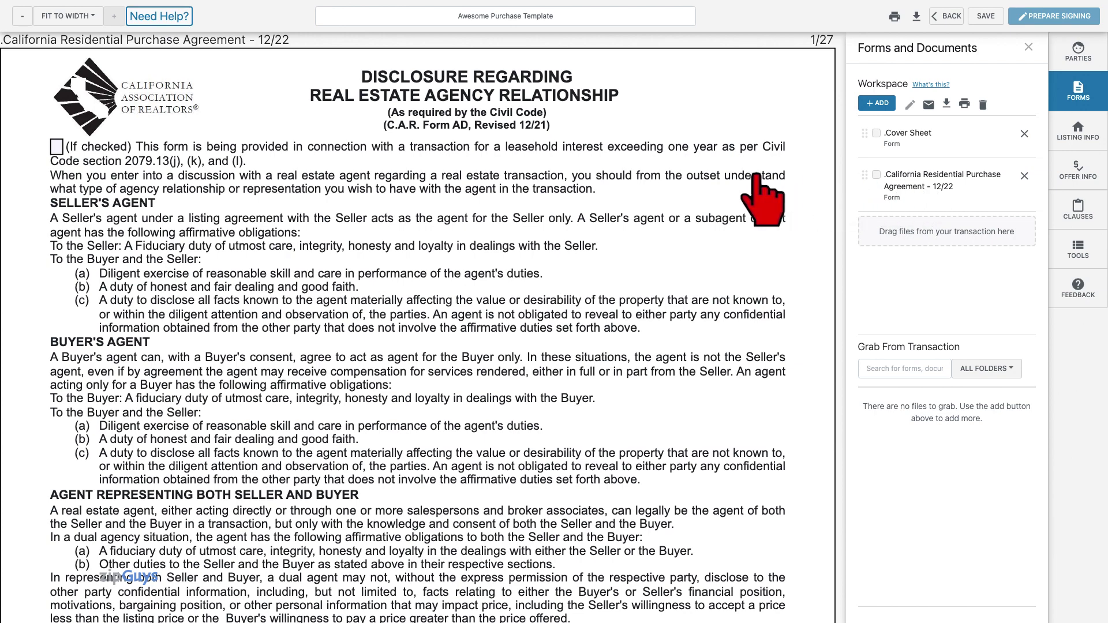
pyautogui.scroll(-10, 692, 231)
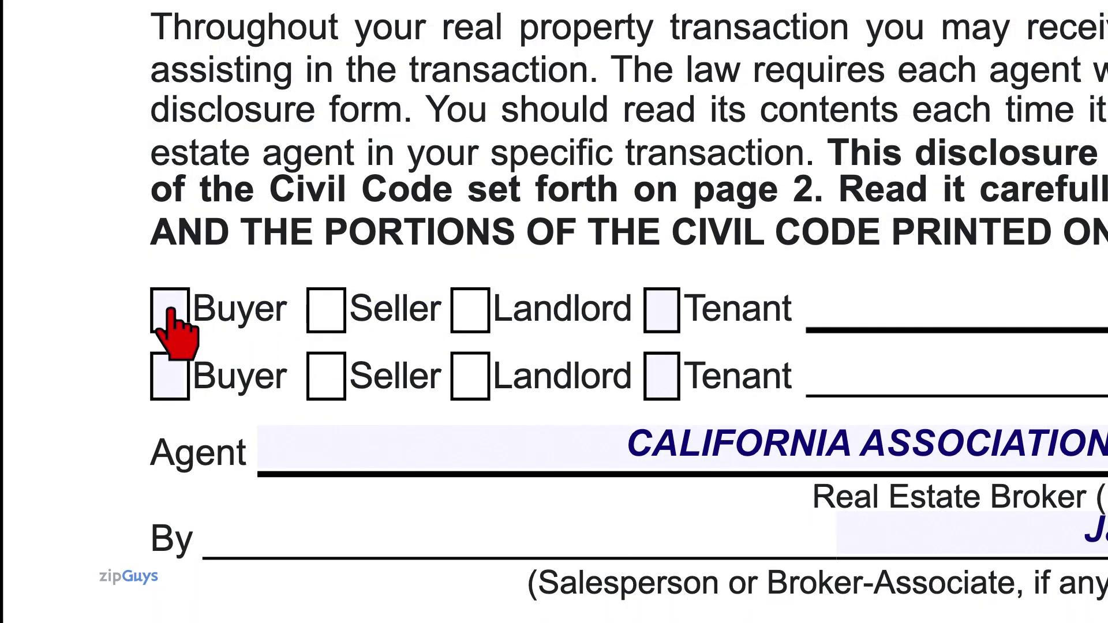
pyautogui.click(173, 323)
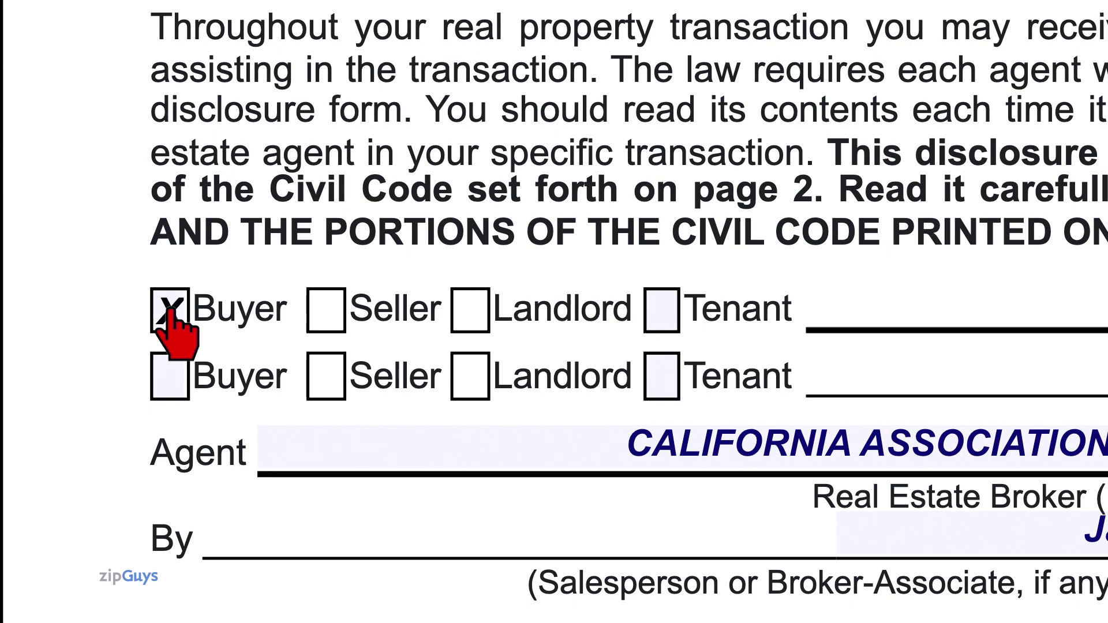